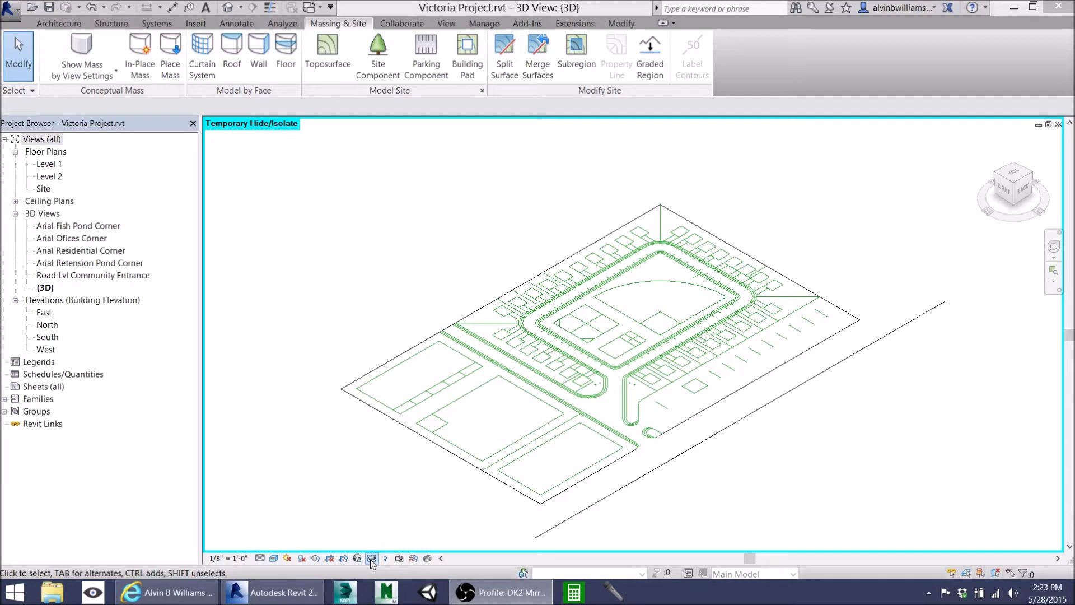
pyautogui.click(371, 558)
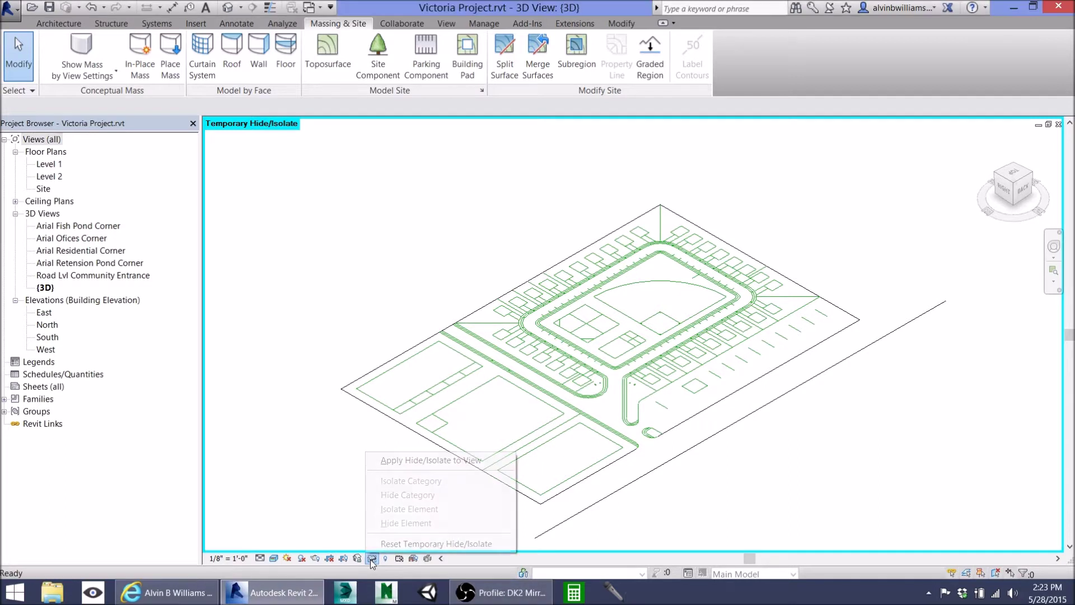
# Reset Temporary Hide/Isolate without saving, then zoom in on the full site with houses, trees and ponds
pyautogui.click(408, 544)
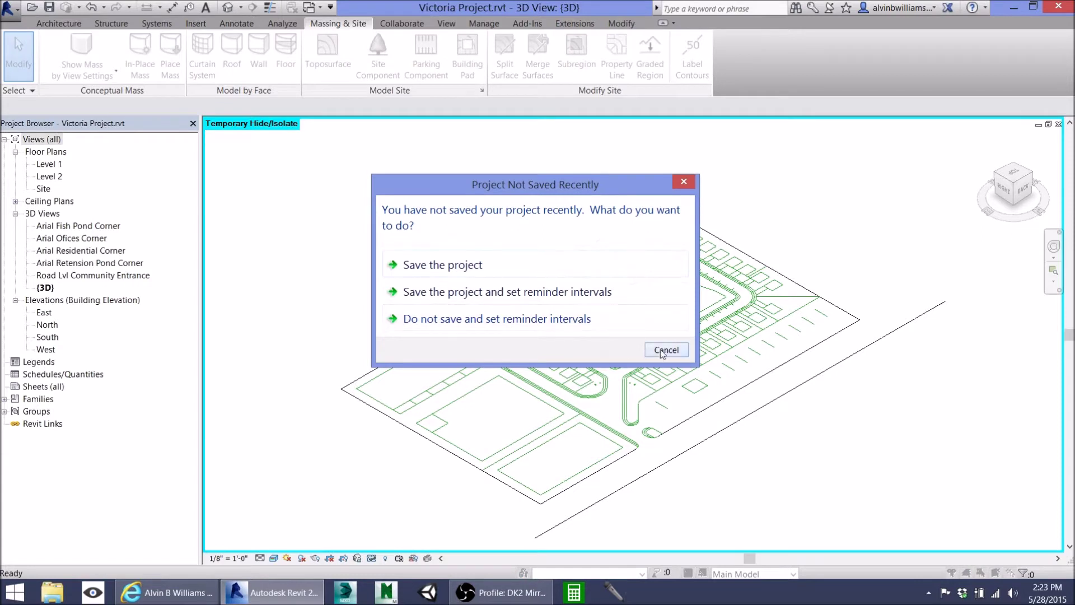
pyautogui.click(661, 351)
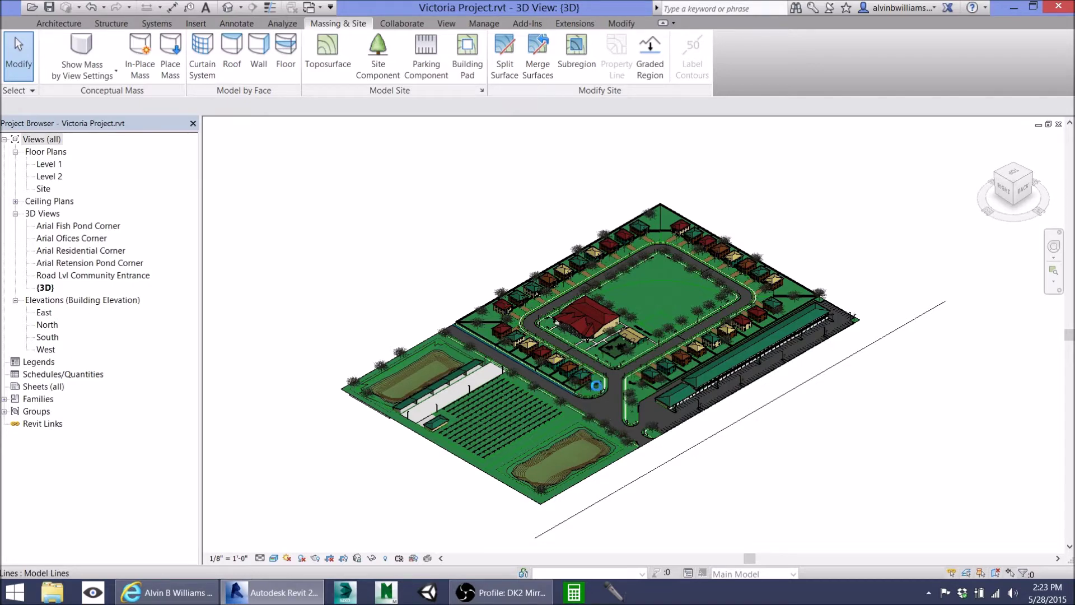
pyautogui.scroll(1, 591, 381)
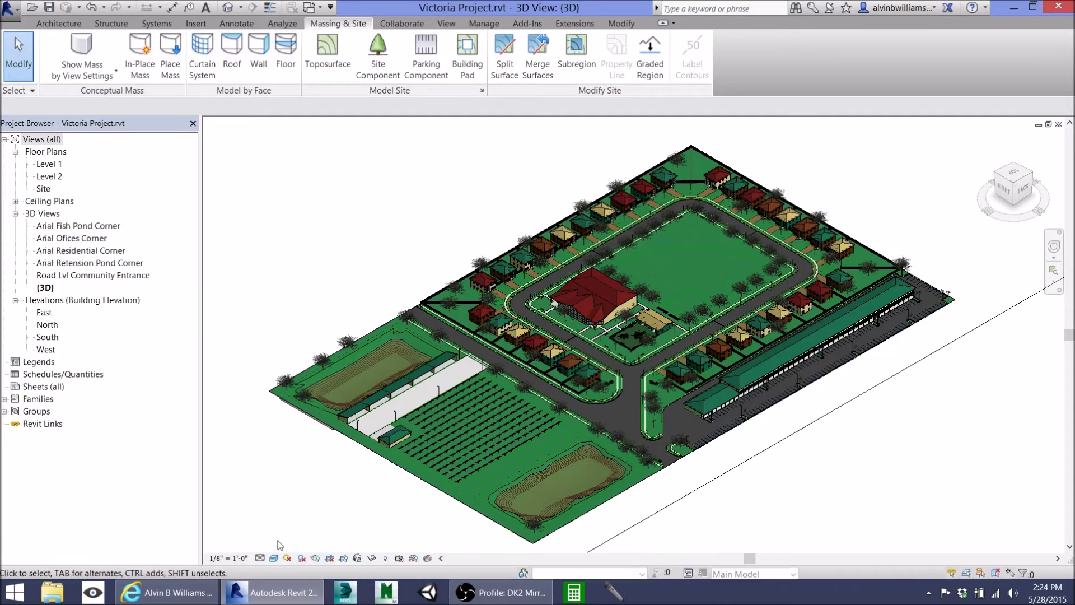
# Switch to the Realistic visual style and orbit the site model to its back-left corner
pyautogui.click(274, 559)
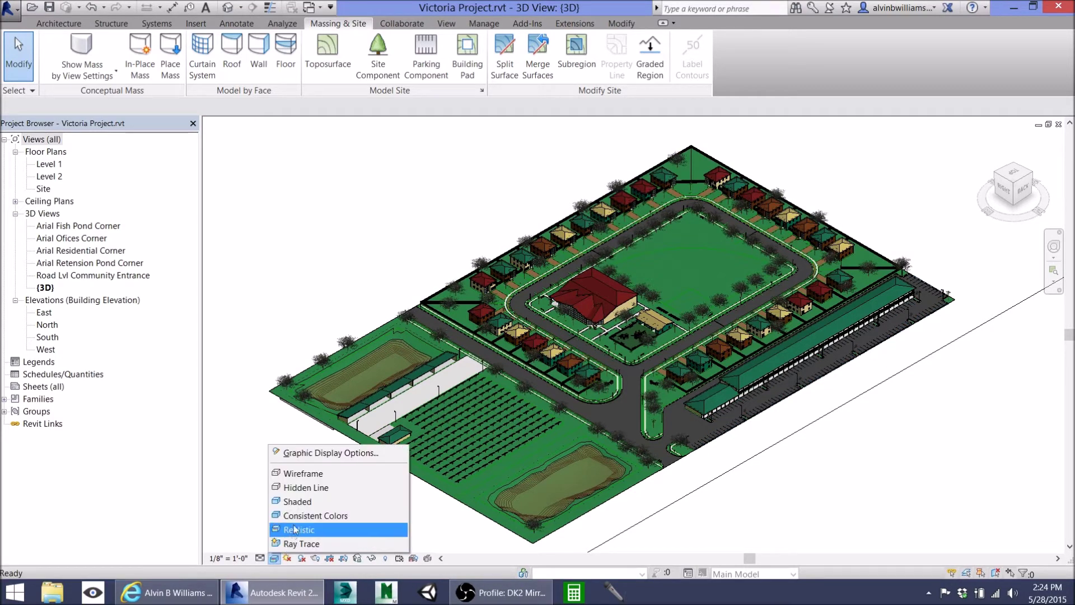
pyautogui.click(292, 516)
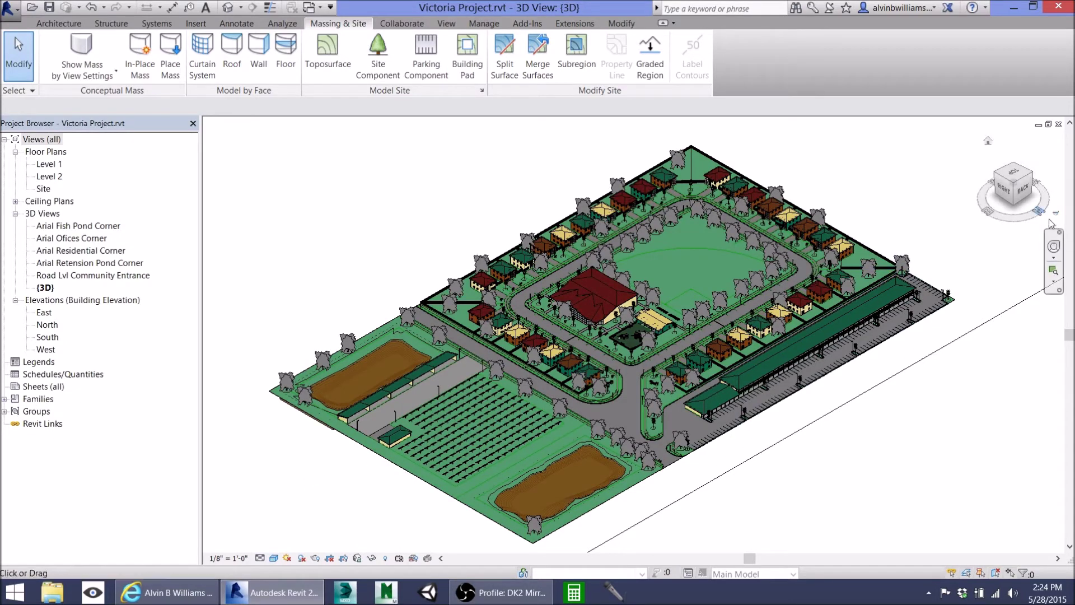
pyautogui.click(1053, 247)
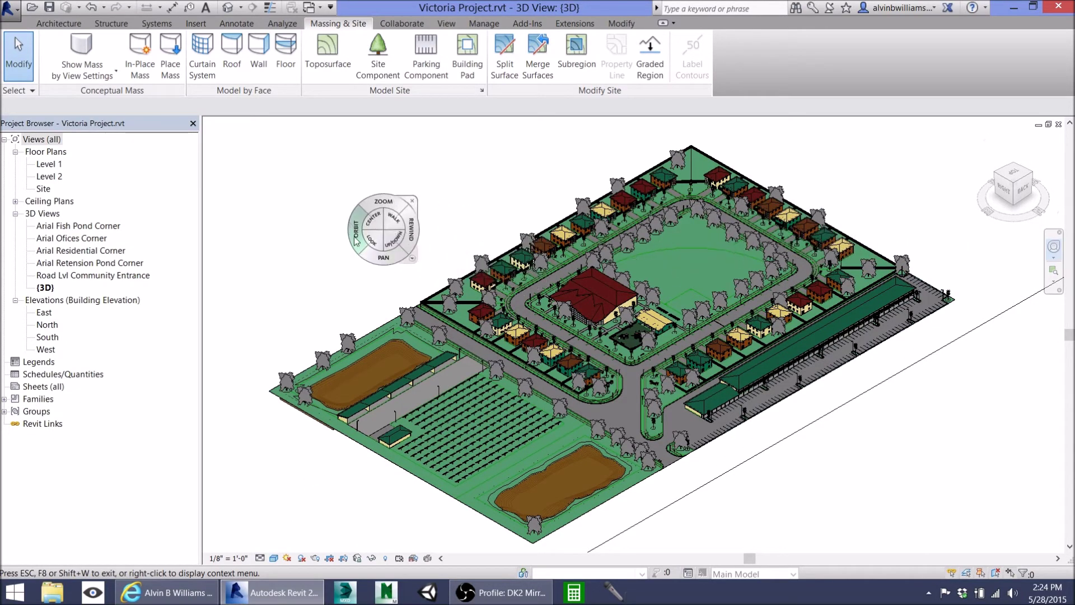
pyautogui.moveTo(365, 235); pyautogui.dragTo(308, 215)
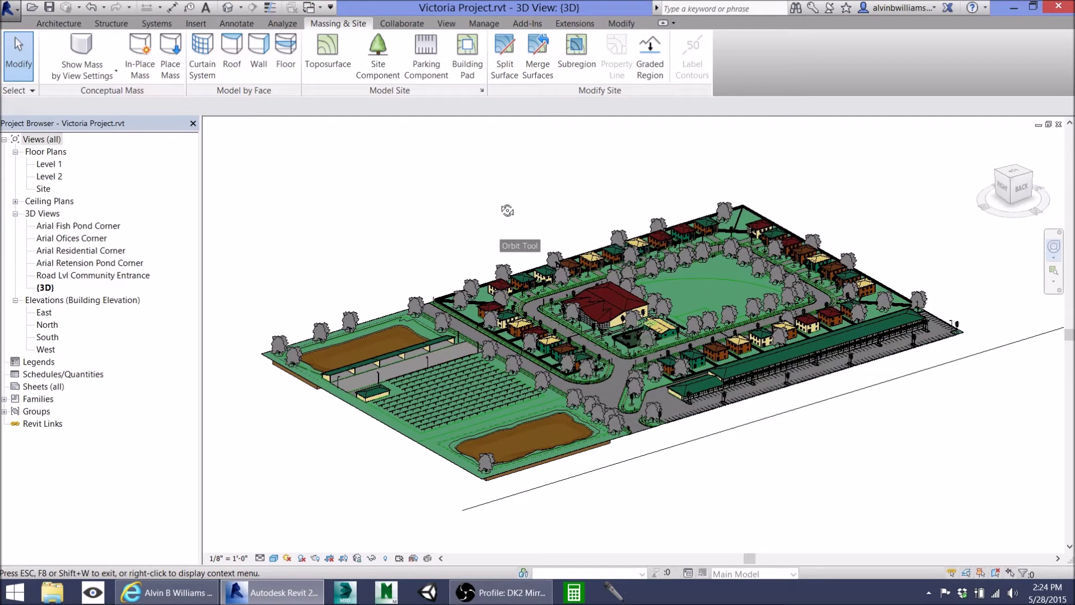
pyautogui.moveTo(507, 210); pyautogui.dragTo(280, 227)
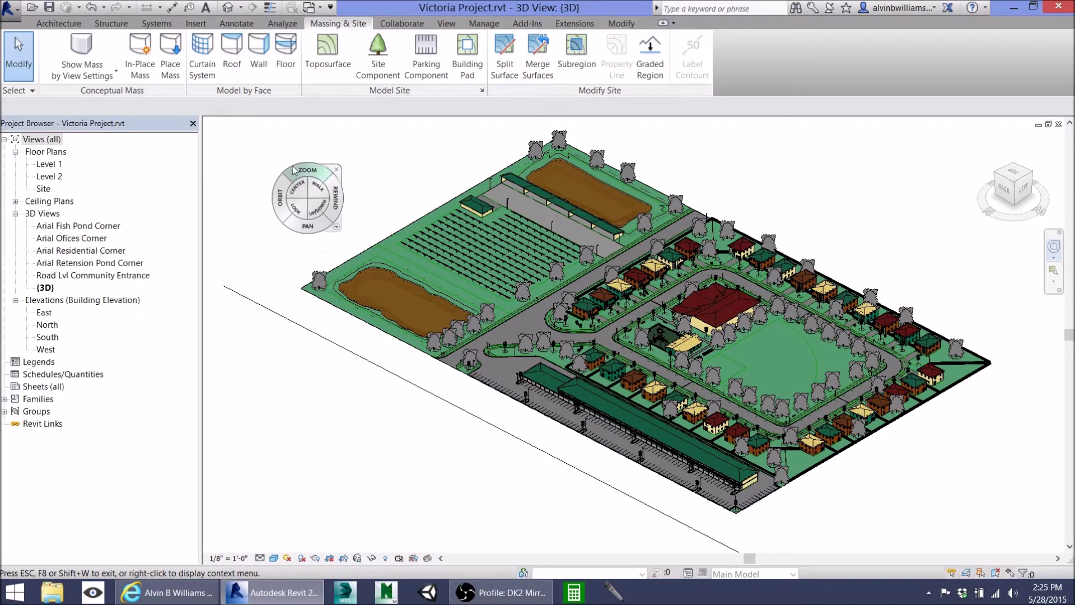
pyautogui.click(337, 169)
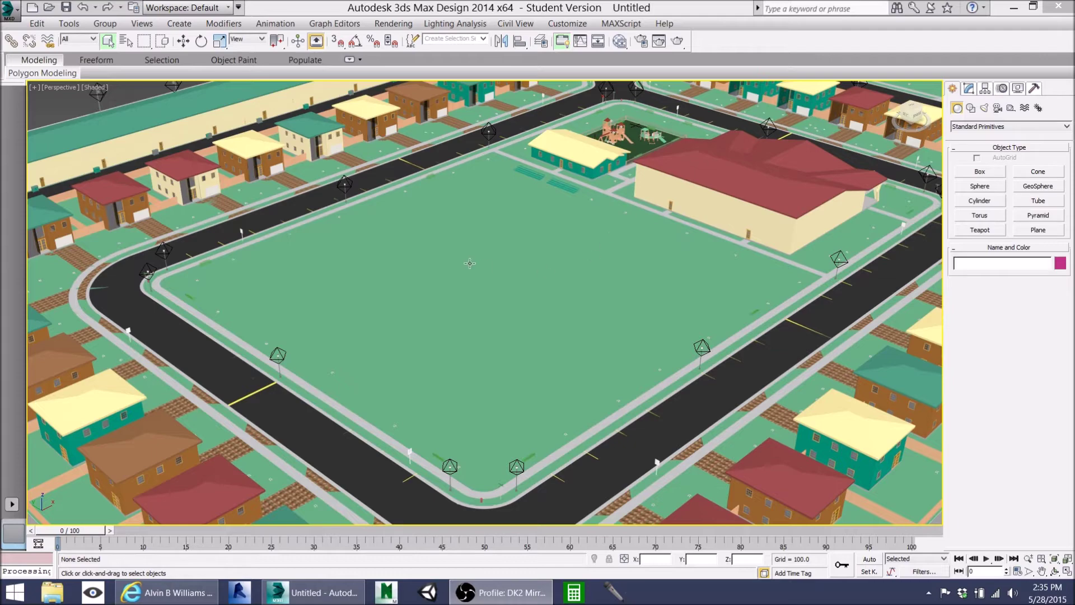
# Zoom out on the imported neighbourhood block, toggling F3 wireframe and back to shaded
pyautogui.scroll(-8, 487, 268)
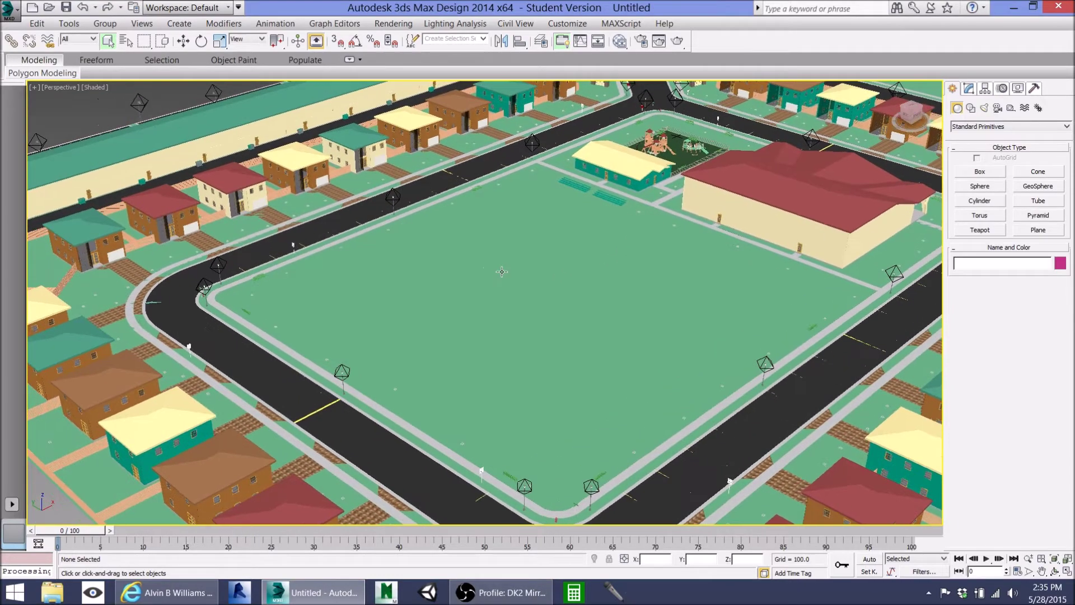
pyautogui.press('F3')
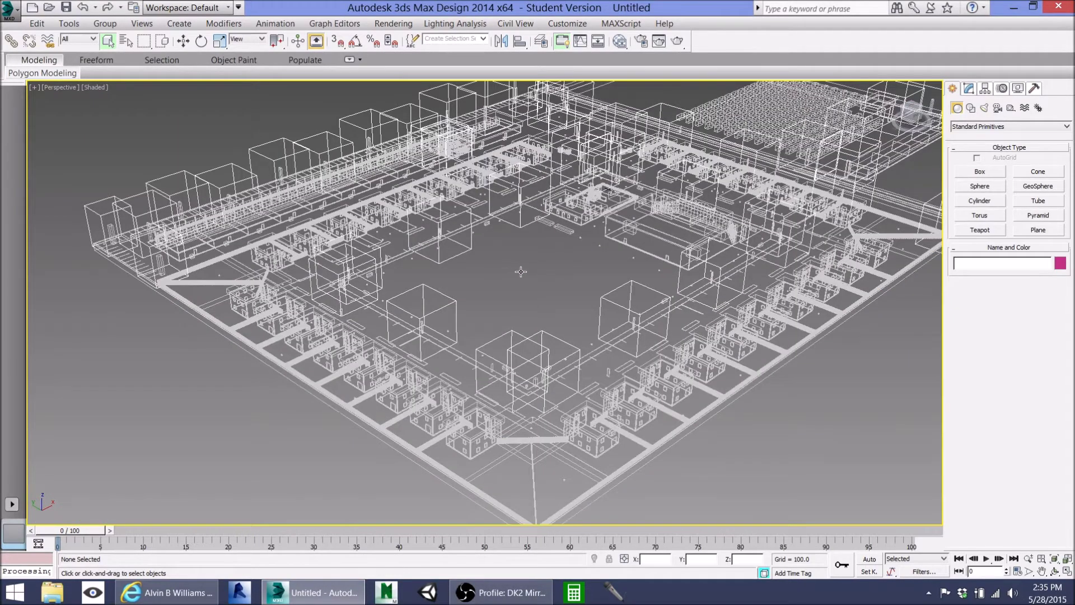
pyautogui.press('F3')
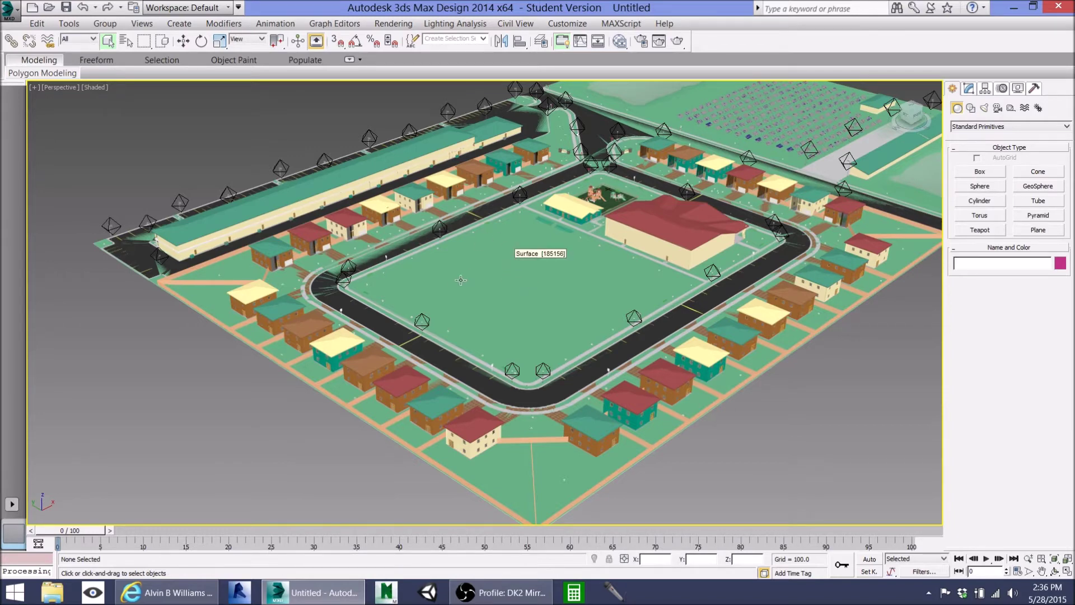
pyautogui.scroll(4, 434, 282)
# Zoom in on the site, backing out of a scene save and a region zoom
pyautogui.scroll(2, 402, 262)
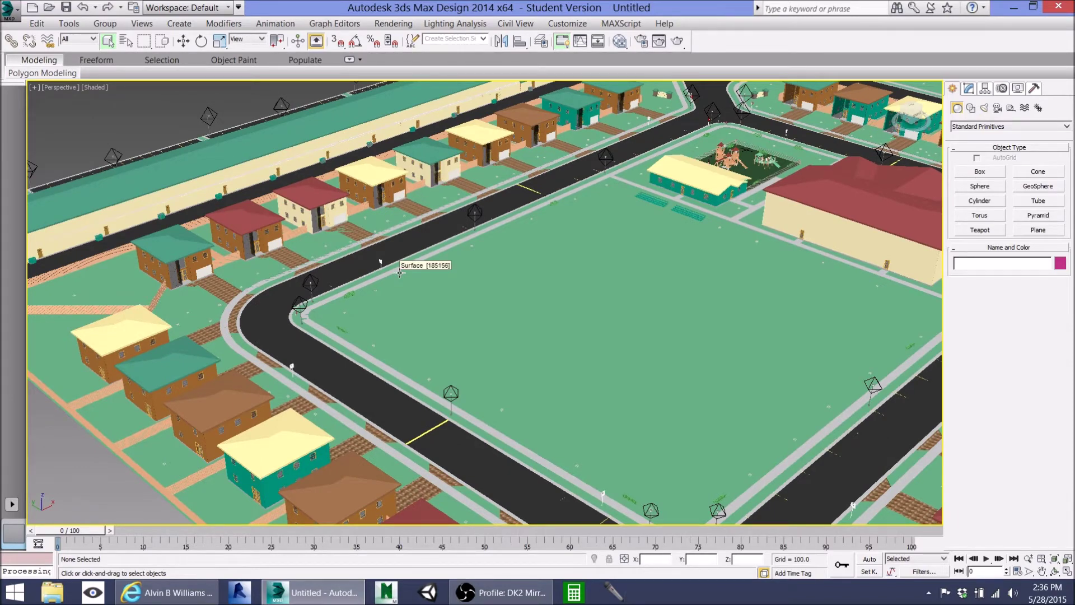
pyautogui.hotkey('ctrl', 's')
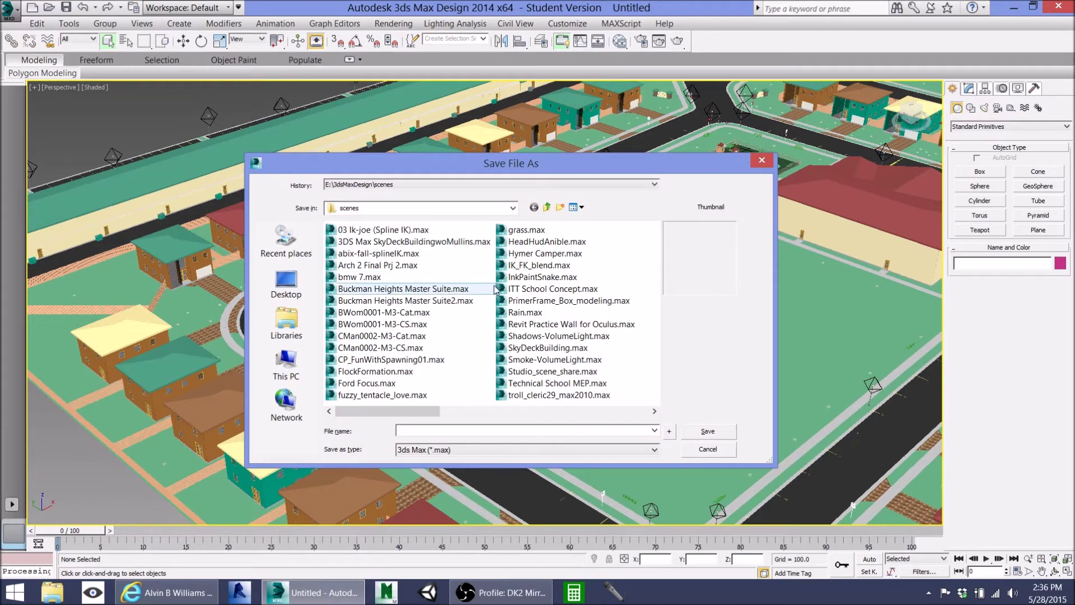
pyautogui.click(707, 449)
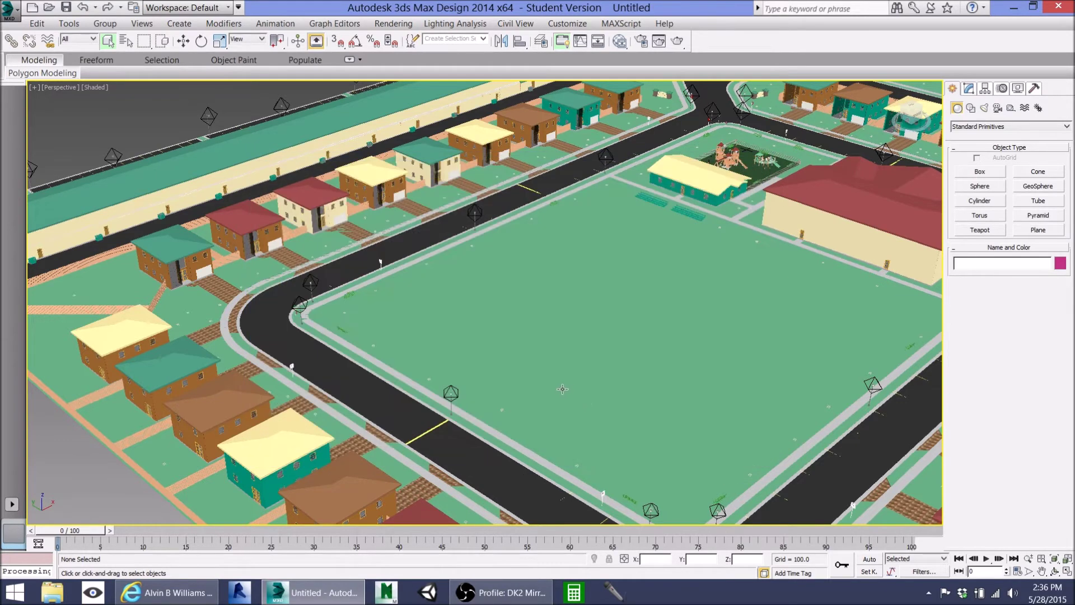
pyautogui.hotkey('ctrl', 'w')
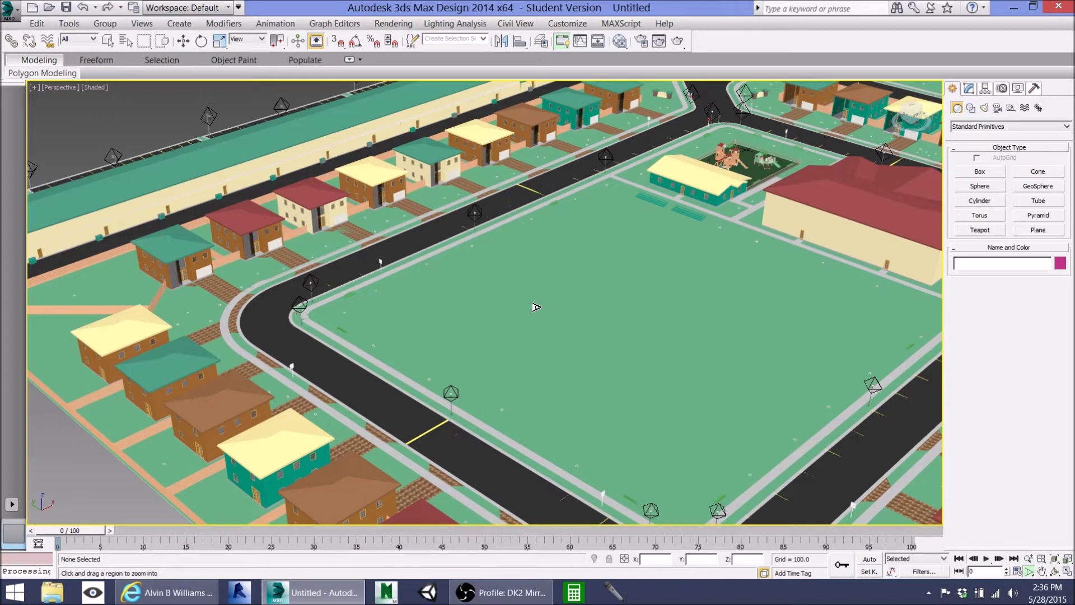
pyautogui.press('Escape')
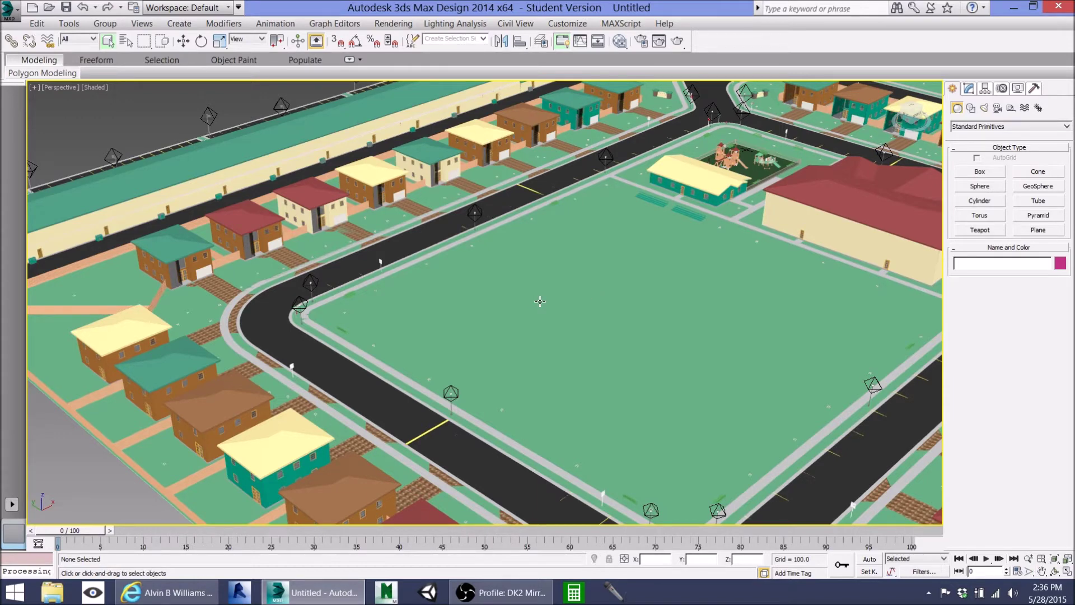
# Hide light icons, then orbit and pan around the central park, playground and street corner
pyautogui.hotkey('shift', 'w')
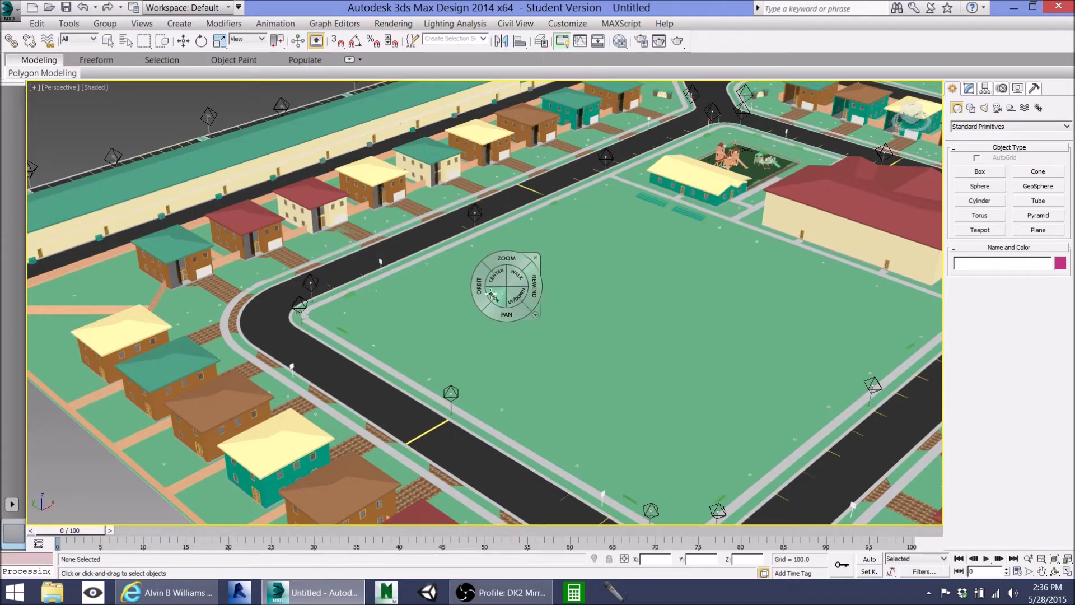
pyautogui.hotkey('shift', 'l')
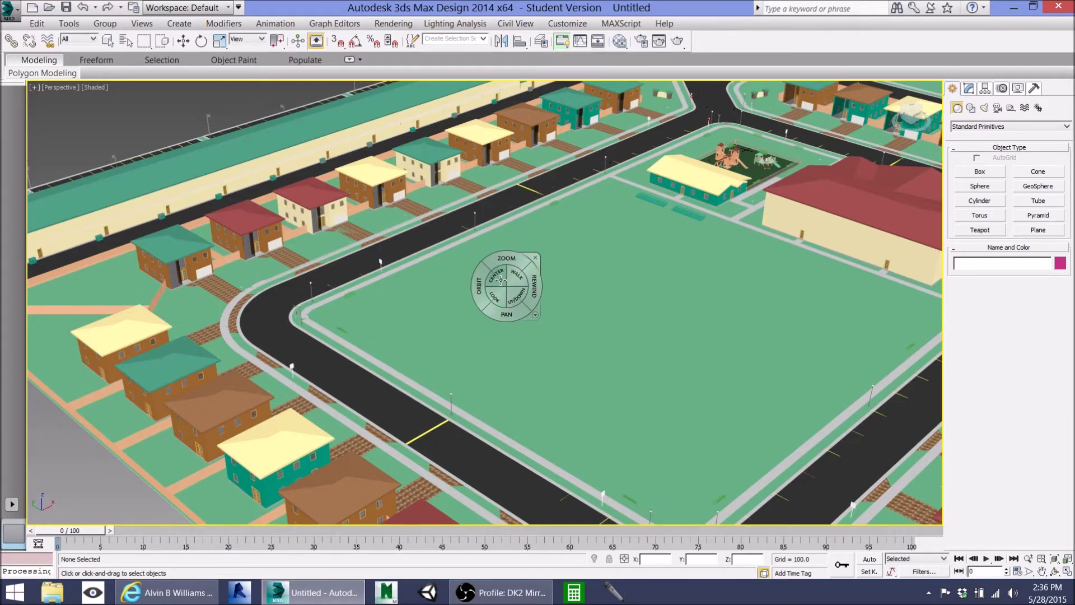
pyautogui.moveTo(663, 268); pyautogui.dragTo(649, 274)
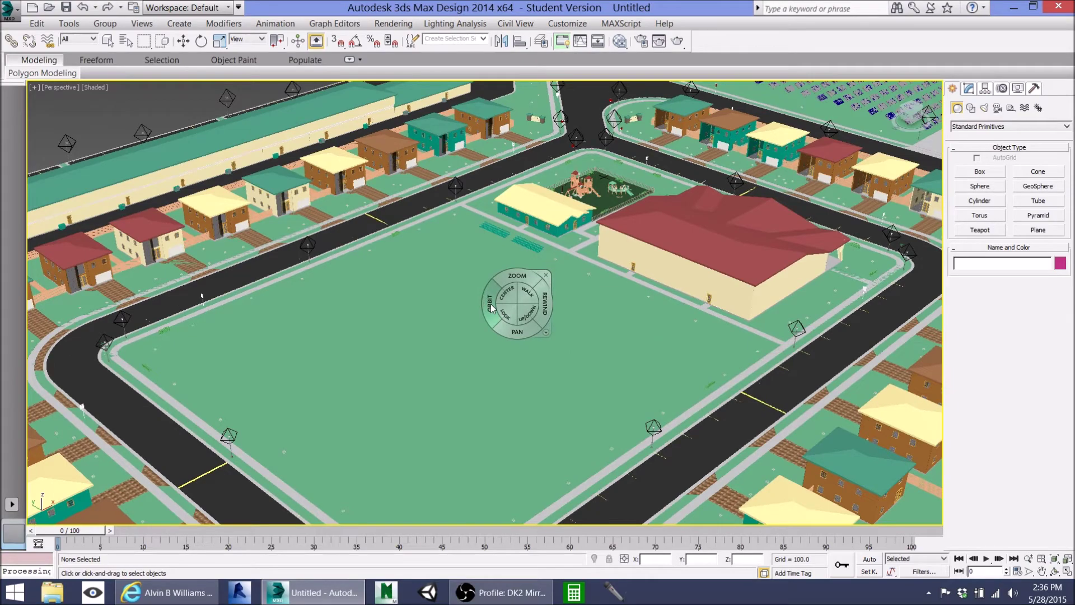
pyautogui.moveTo(491, 308)
pyautogui.mouseDown()
pyautogui.moveTo(787, 295)
pyautogui.moveTo(931, 308)
pyautogui.moveTo(56, 308)
pyautogui.moveTo(161, 302)
pyautogui.moveTo(185, 367)
pyautogui.moveTo(243, 287)
pyautogui.moveTo(245, 313)
pyautogui.moveTo(245, 296)
pyautogui.mouseUp()
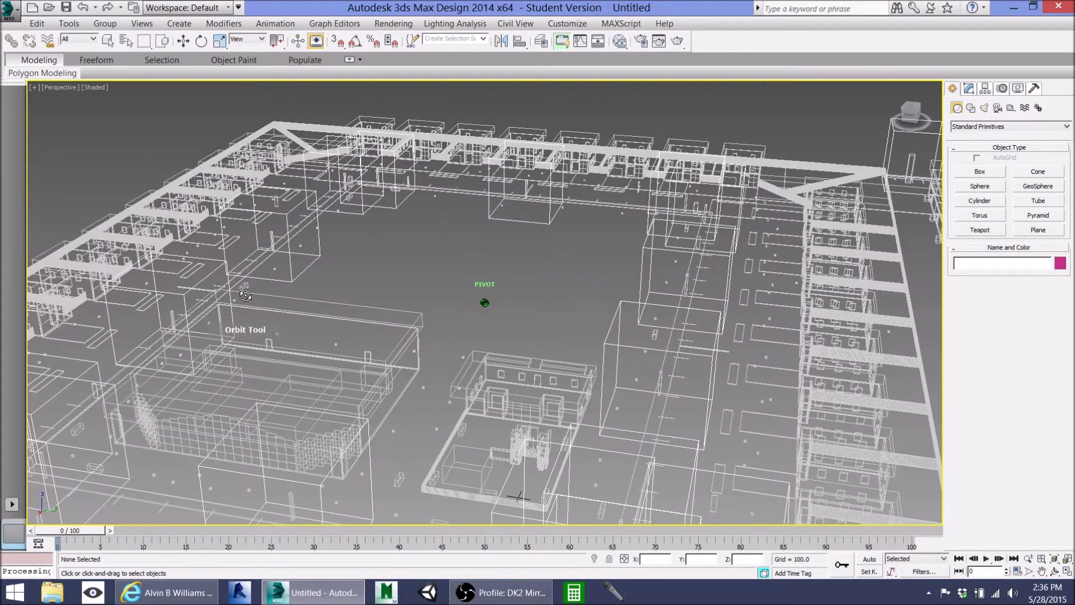
pyautogui.hotkey('shift', 'w')
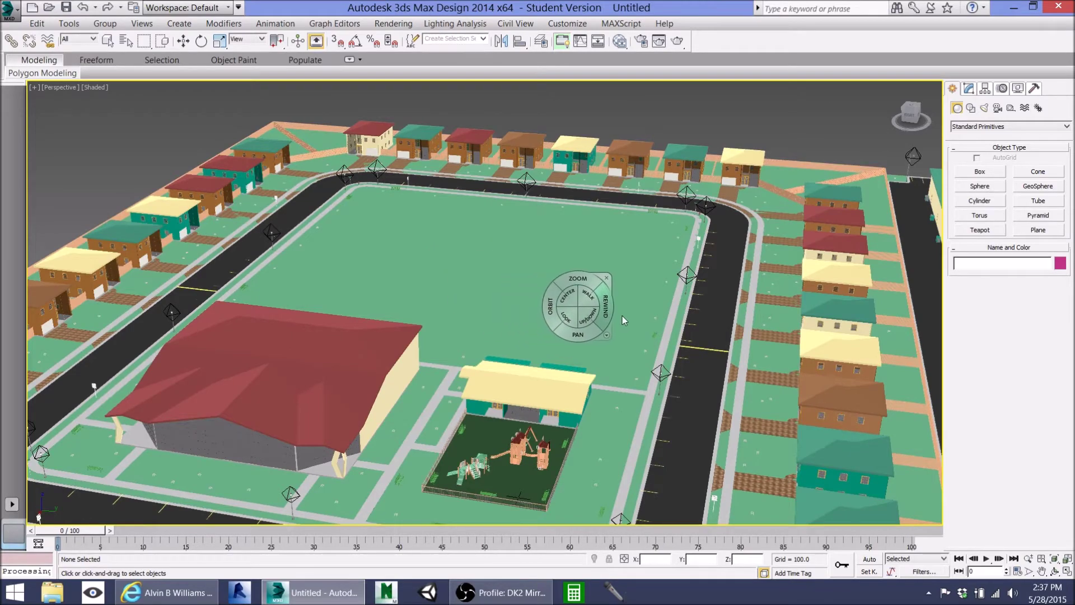
pyautogui.moveTo(623, 316); pyautogui.dragTo(560, 143, button='middle')
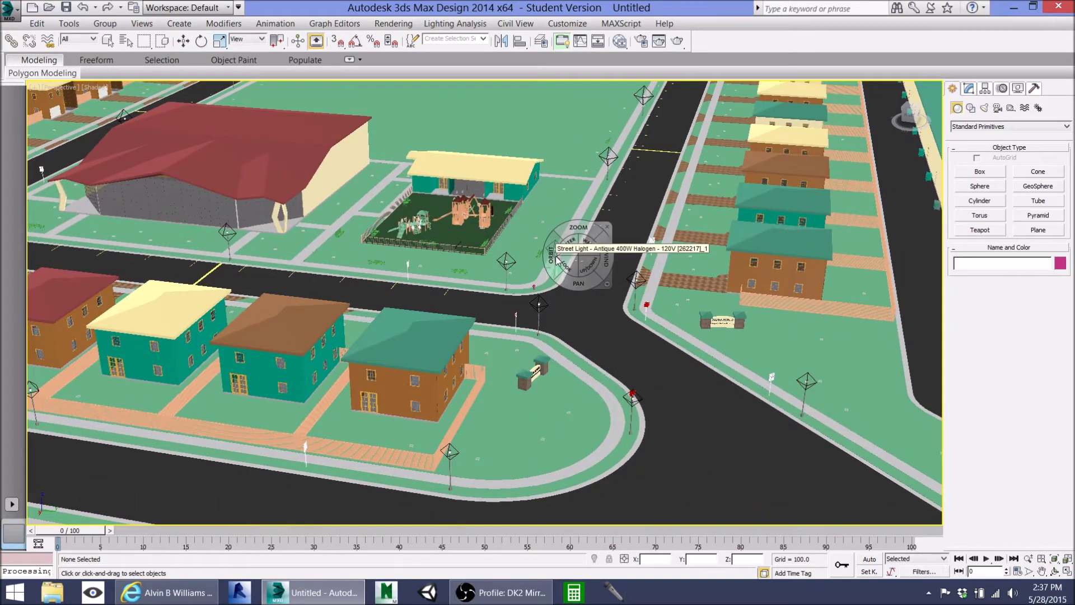
pyautogui.moveTo(556, 259)
pyautogui.mouseDown()
pyautogui.moveTo(543, 328)
pyautogui.moveTo(512, 260)
pyautogui.moveTo(473, 259)
pyautogui.moveTo(457, 274)
pyautogui.moveTo(480, 345)
pyautogui.moveTo(504, 343)
pyautogui.moveTo(527, 275)
pyautogui.moveTo(548, 275)
pyautogui.moveTo(545, 259)
pyautogui.mouseUp()
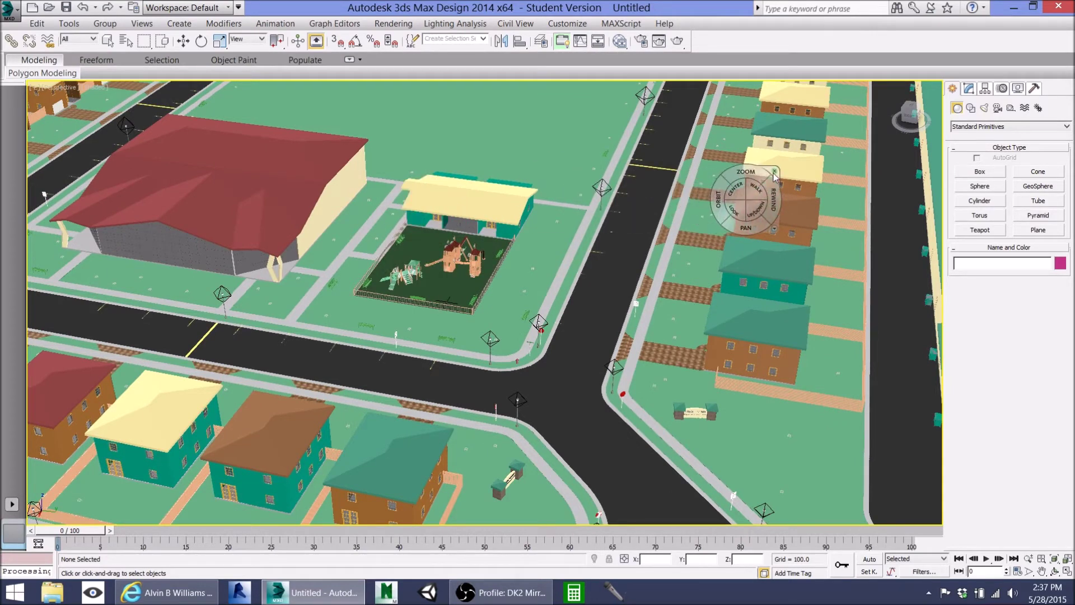
pyautogui.press('Escape')
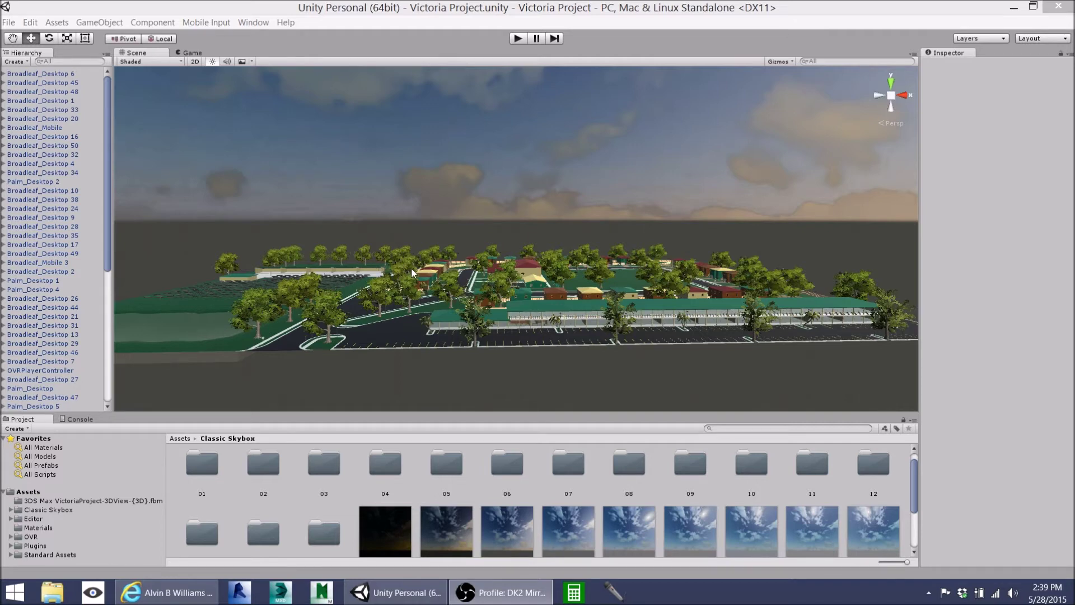
# Bring Unity forward, slide the Scene view across the town and zoom in
pyautogui.click(432, 255)
pyautogui.moveTo(433, 256); pyautogui.dragTo(449, 265, button='middle')
pyautogui.moveTo(611, 234); pyautogui.dragTo(532, 255, button='middle')
pyautogui.scroll(5, 527, 245)
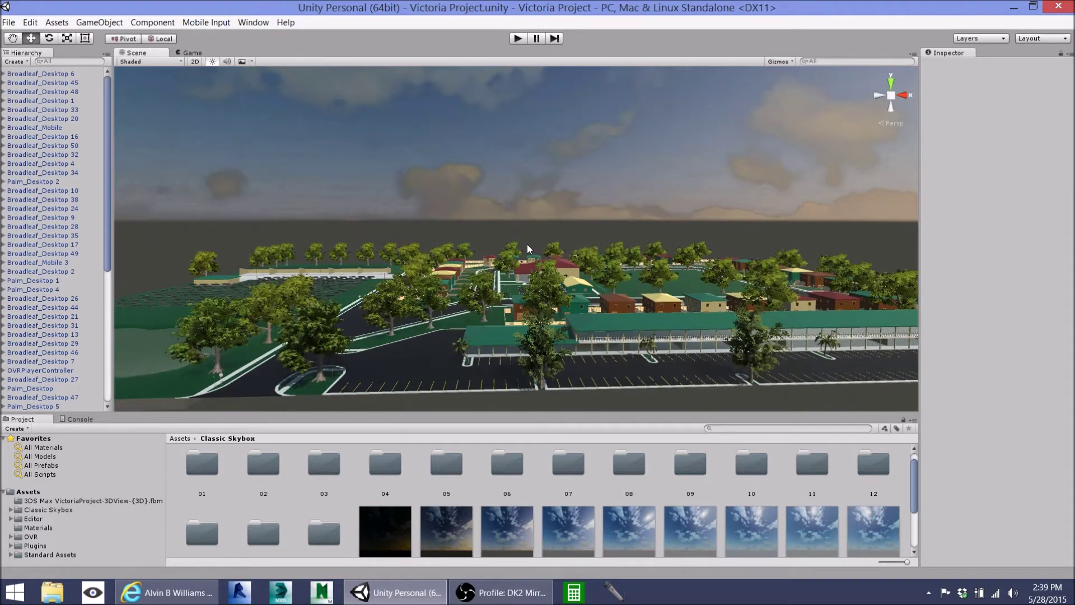
pyautogui.scroll(1, 527, 247)
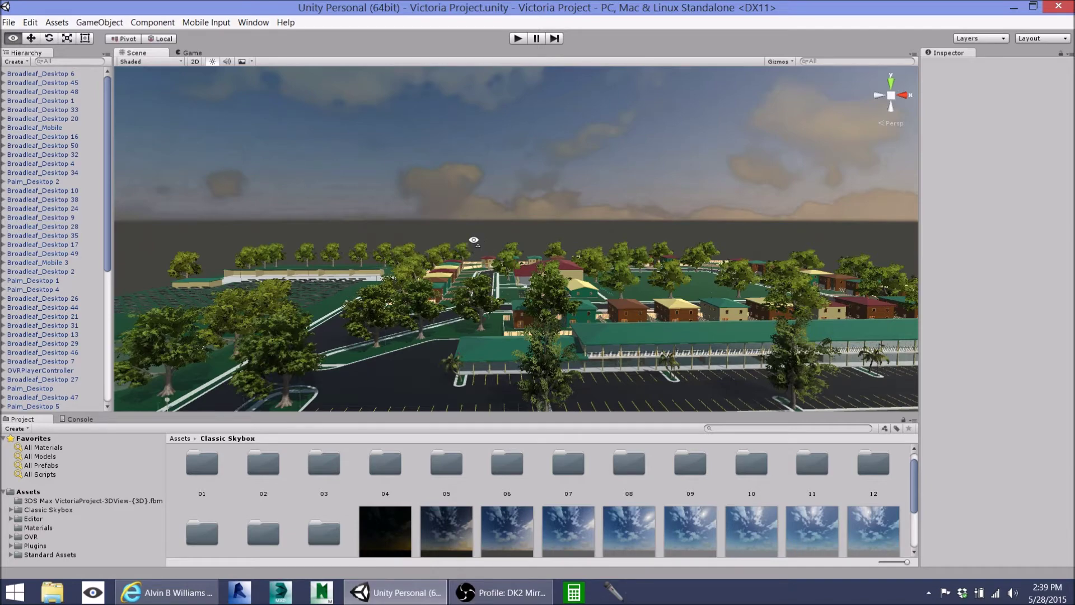
# Orbit and tilt over the houses, centring the red-roofed hall, for overhead views of the town
pyautogui.keyDown('alt'); pyautogui.moveTo(472, 240); pyautogui.dragTo(553, 264); pyautogui.keyUp('alt')
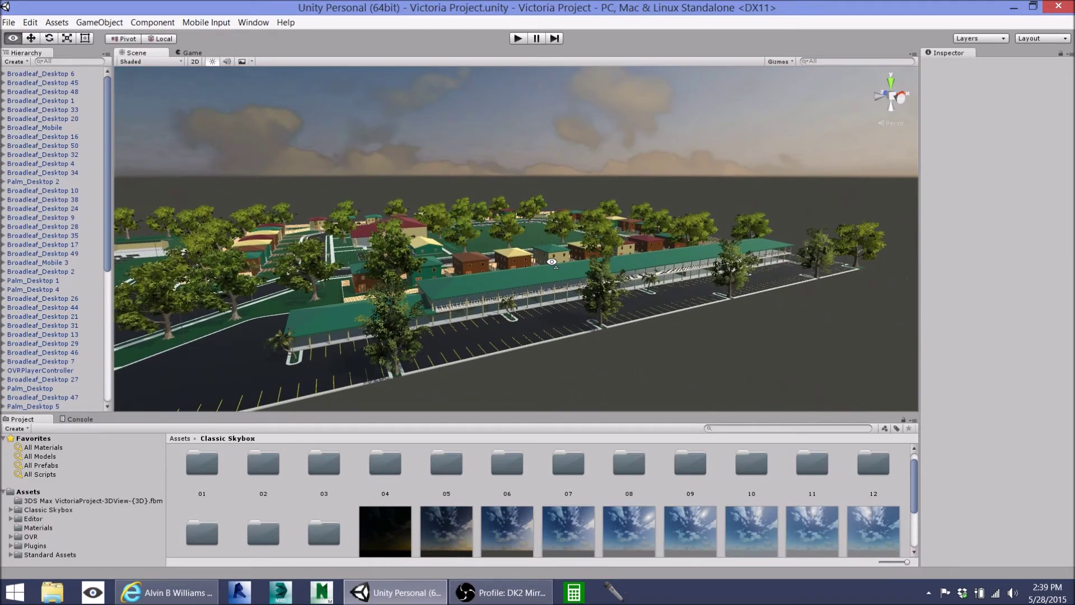
pyautogui.keyDown('alt'); pyautogui.moveTo(389, 250); pyautogui.dragTo(464, 259); pyautogui.keyUp('alt')
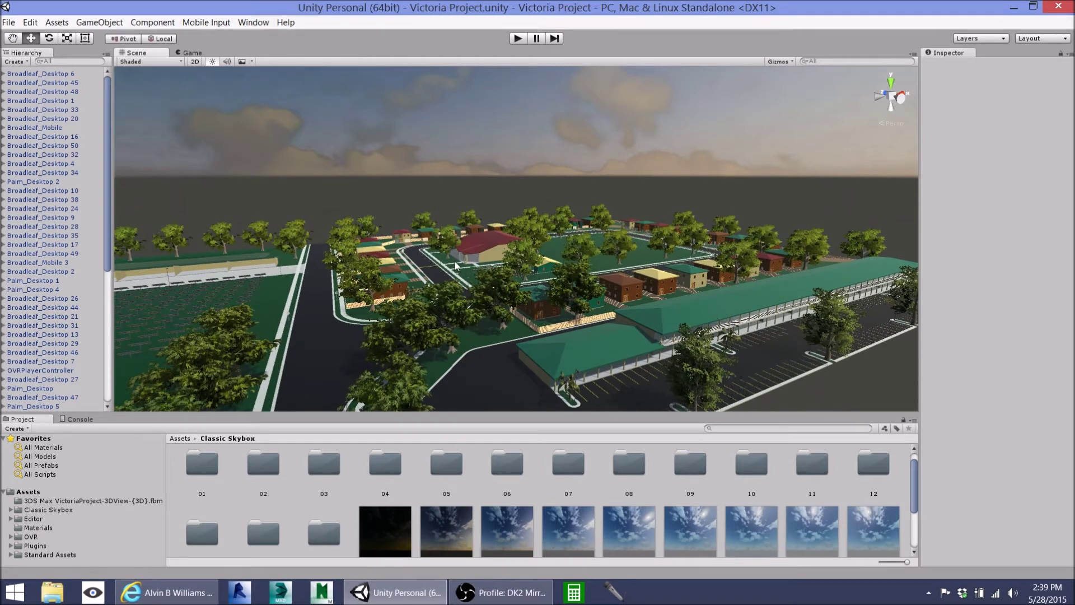
pyautogui.moveTo(456, 263)
pyautogui.keyDown('alt'); pyautogui.mouseDown()
pyautogui.moveTo(520, 260)
pyautogui.moveTo(409, 285)
pyautogui.moveTo(392, 272)
pyautogui.moveTo(479, 263)
pyautogui.moveTo(412, 272)
pyautogui.moveTo(358, 261)
pyautogui.moveTo(498, 302)
pyautogui.moveTo(451, 272)
pyautogui.mouseUp(); pyautogui.keyUp('alt')
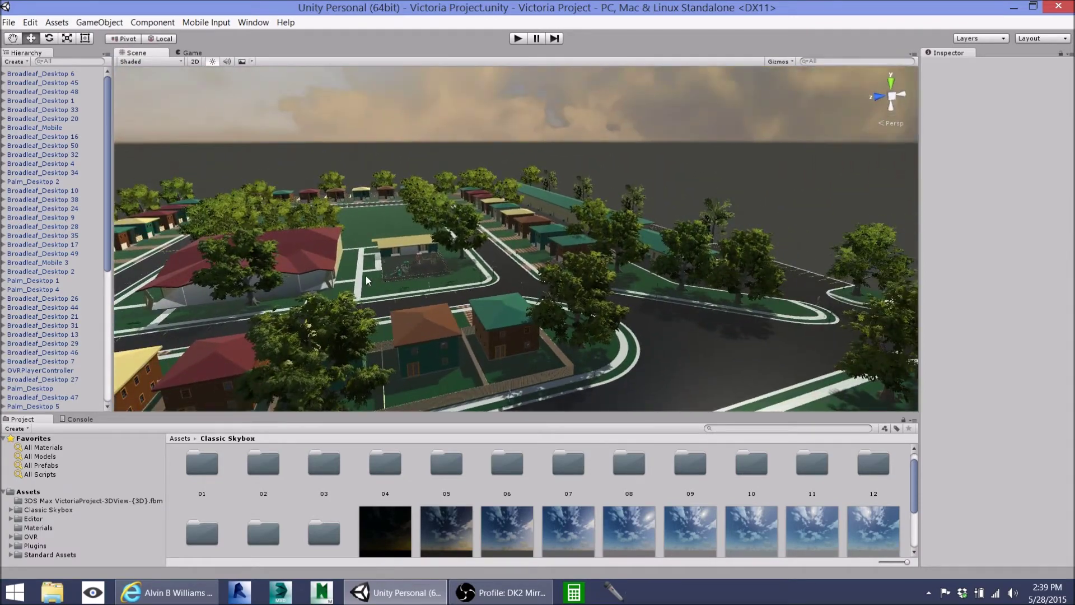
pyautogui.moveTo(366, 280); pyautogui.dragTo(424, 250)
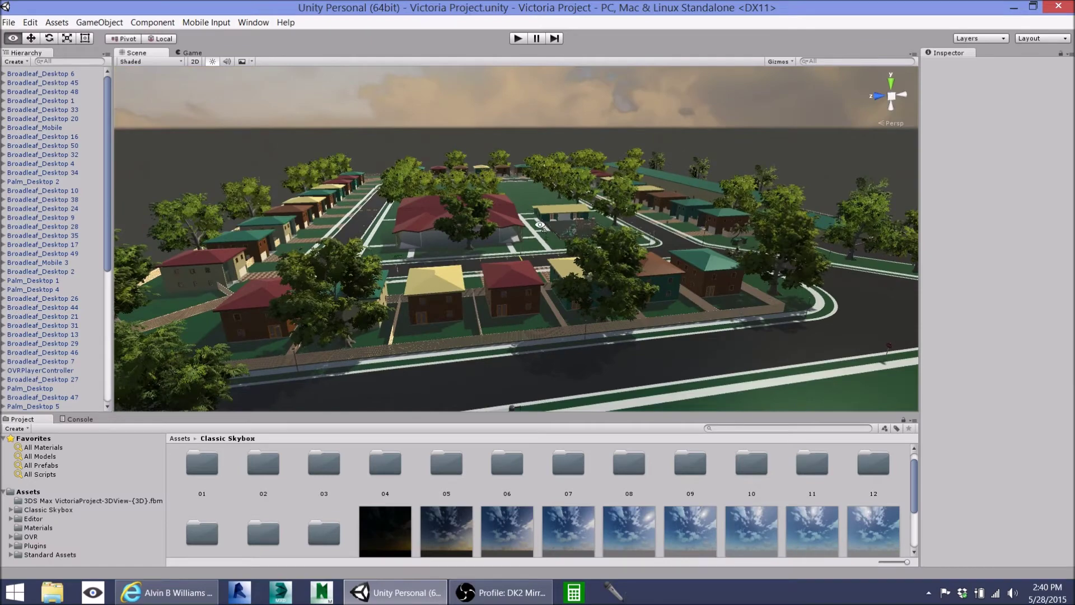
pyautogui.moveTo(540, 225)
pyautogui.keyDown('alt'); pyautogui.mouseDown()
pyautogui.moveTo(618, 210)
pyautogui.moveTo(524, 238)
pyautogui.mouseUp(); pyautogui.keyUp('alt')
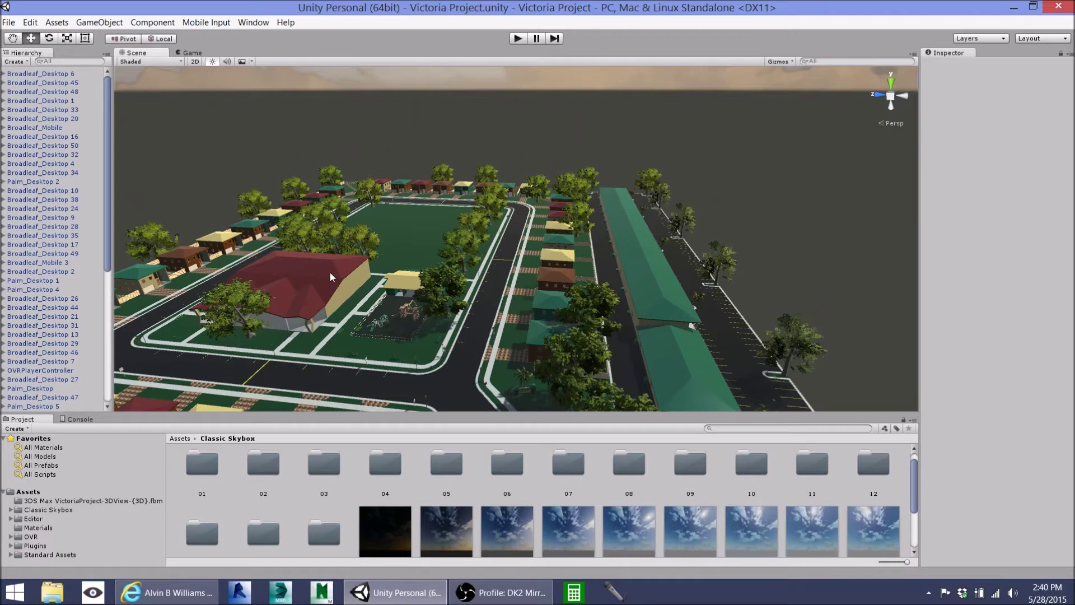
pyautogui.keyDown('alt'); pyautogui.moveTo(317, 272); pyautogui.dragTo(448, 297); pyautogui.keyUp('alt')
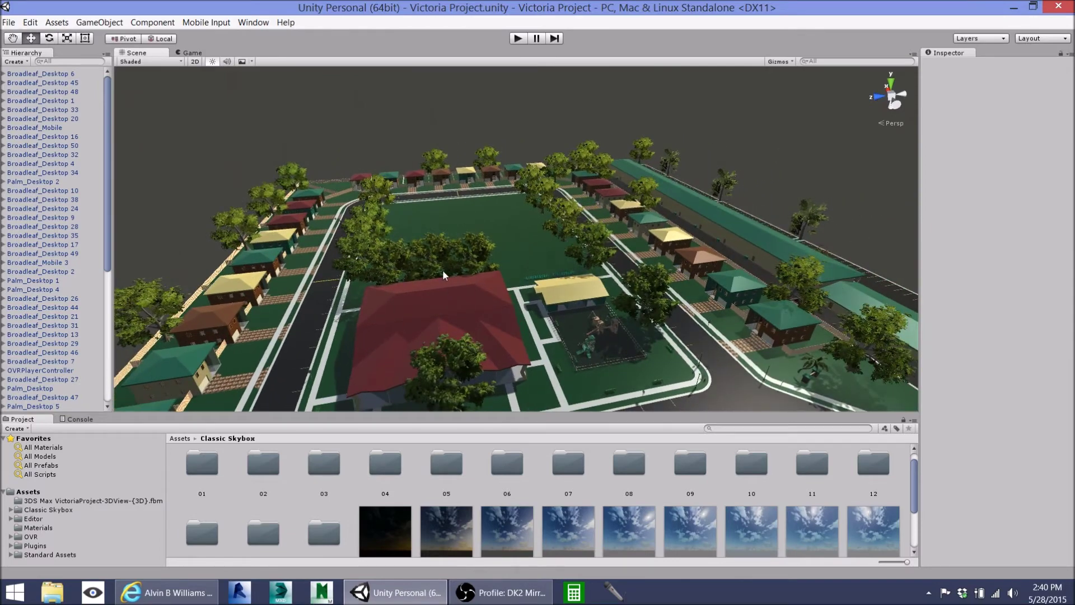
pyautogui.keyDown('alt'); pyautogui.moveTo(445, 260); pyautogui.dragTo(523, 311); pyautogui.keyUp('alt')
# Fly over the field toward the houses, green house and big tree, then pull back wide
pyautogui.scroll(5, 454, 310)
pyautogui.scroll(5, 522, 311)
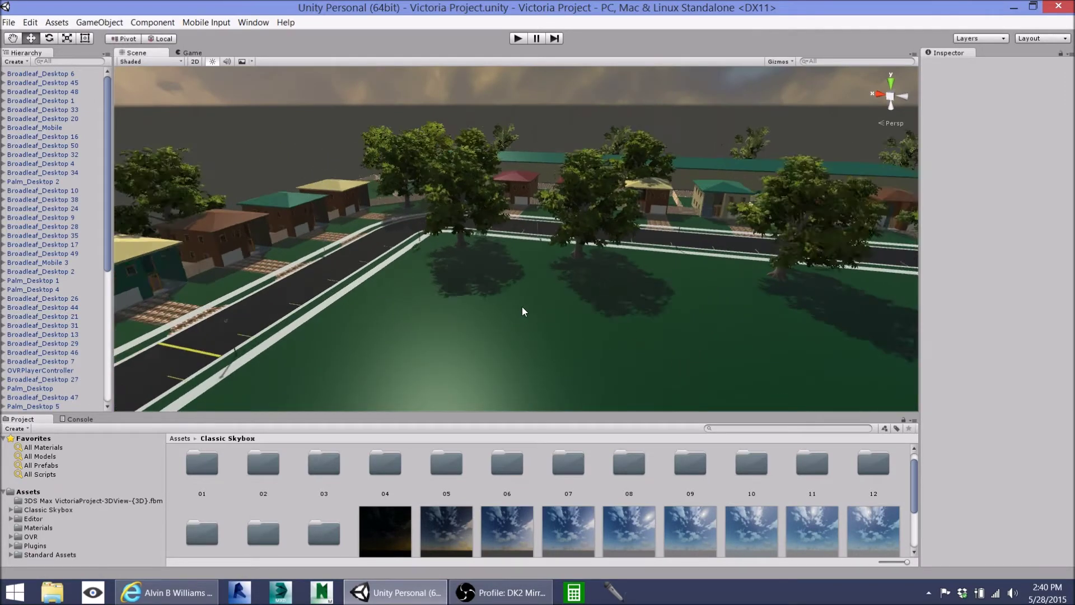
pyautogui.scroll(-10, 512, 310)
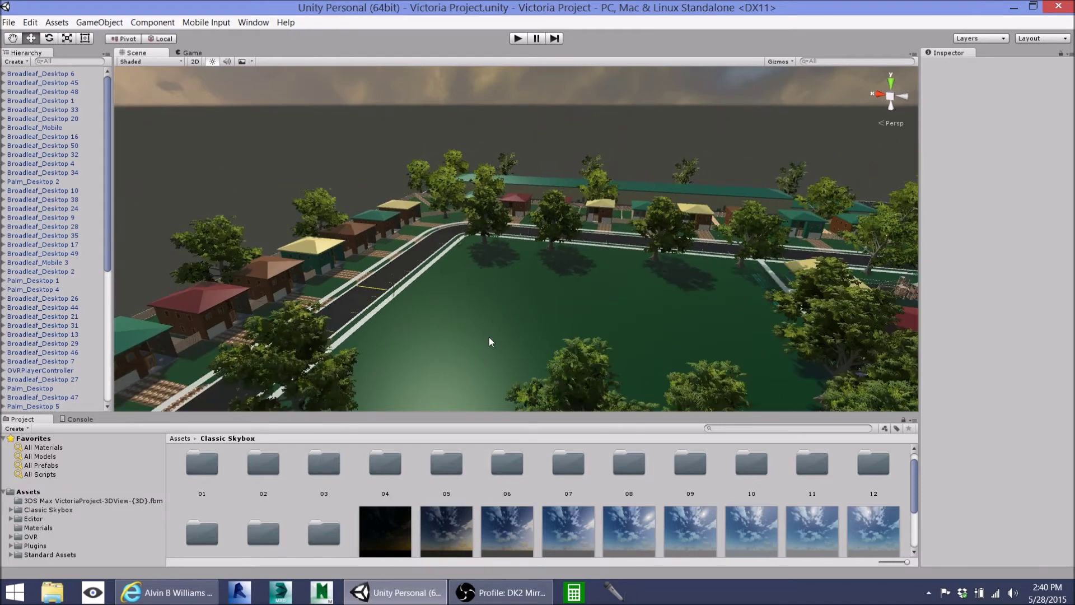
pyautogui.keyDown('alt'); pyautogui.moveTo(466, 343); pyautogui.dragTo(477, 367); pyautogui.keyUp('alt')
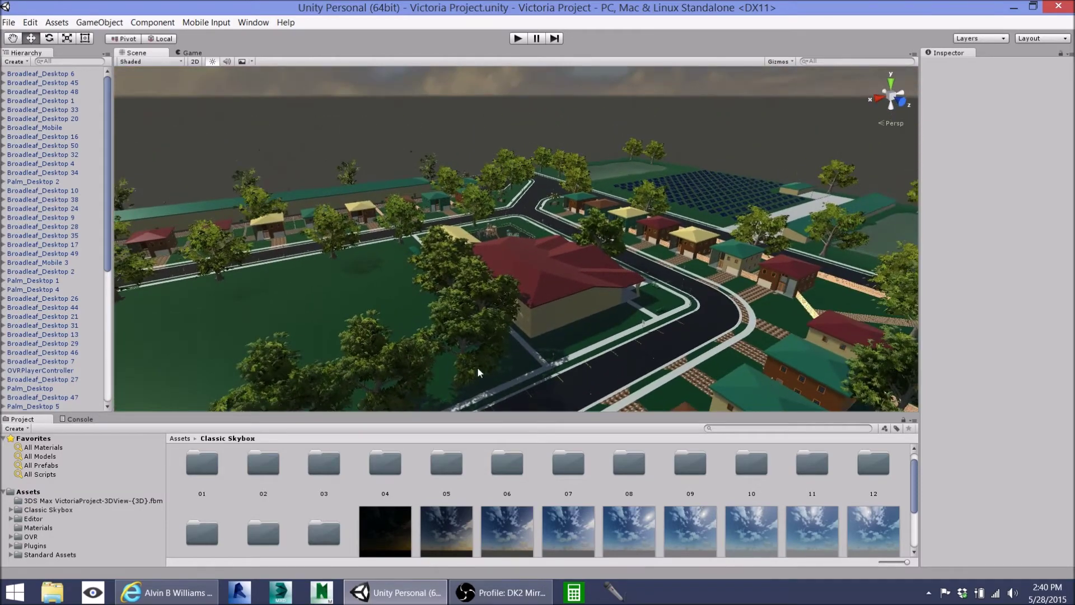
pyautogui.moveTo(441, 370); pyautogui.dragTo(439, 271, button='middle')
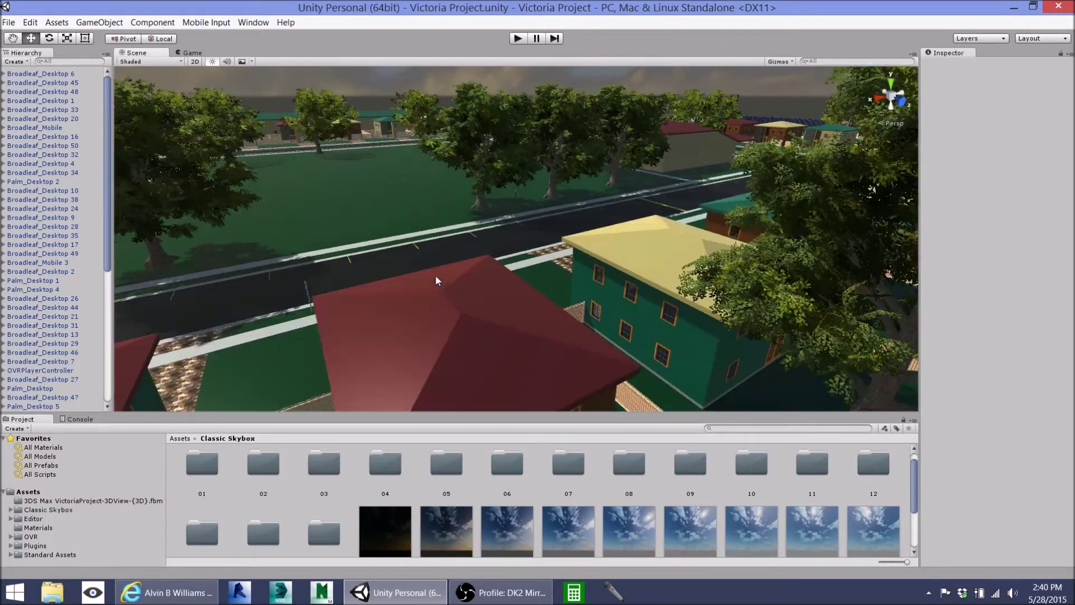
pyautogui.moveTo(439, 271); pyautogui.dragTo(395, 304, button='right')
pyautogui.moveTo(395, 304); pyautogui.dragTo(512, 317, button='middle')
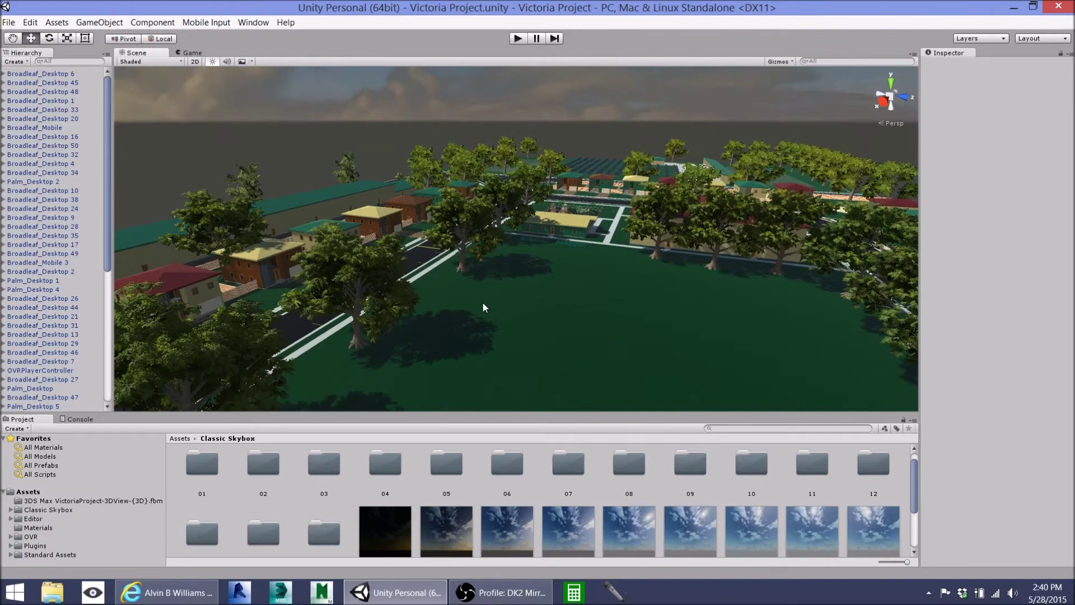
# Turn toward the curving road and 20 sign, then sweep across the lawn
pyautogui.moveTo(464, 296); pyautogui.dragTo(537, 347, button='right')
pyautogui.moveTo(399, 325)
pyautogui.mouseDown(button='middle')
pyautogui.moveTo(444, 288)
pyautogui.moveTo(487, 287)
pyautogui.moveTo(407, 313)
pyautogui.mouseUp(button='middle')
pyautogui.moveTo(407, 312)
pyautogui.mouseDown(button='right')
pyautogui.moveTo(376, 253)
pyautogui.moveTo(355, 237)
pyautogui.moveTo(312, 237)
pyautogui.moveTo(459, 206)
pyautogui.moveTo(480, 243)
pyautogui.moveTo(395, 286)
pyautogui.moveTo(444, 300)
pyautogui.moveTo(420, 324)
pyautogui.mouseUp(button='right')
pyautogui.moveTo(420, 324); pyautogui.dragTo(509, 259, button='middle')
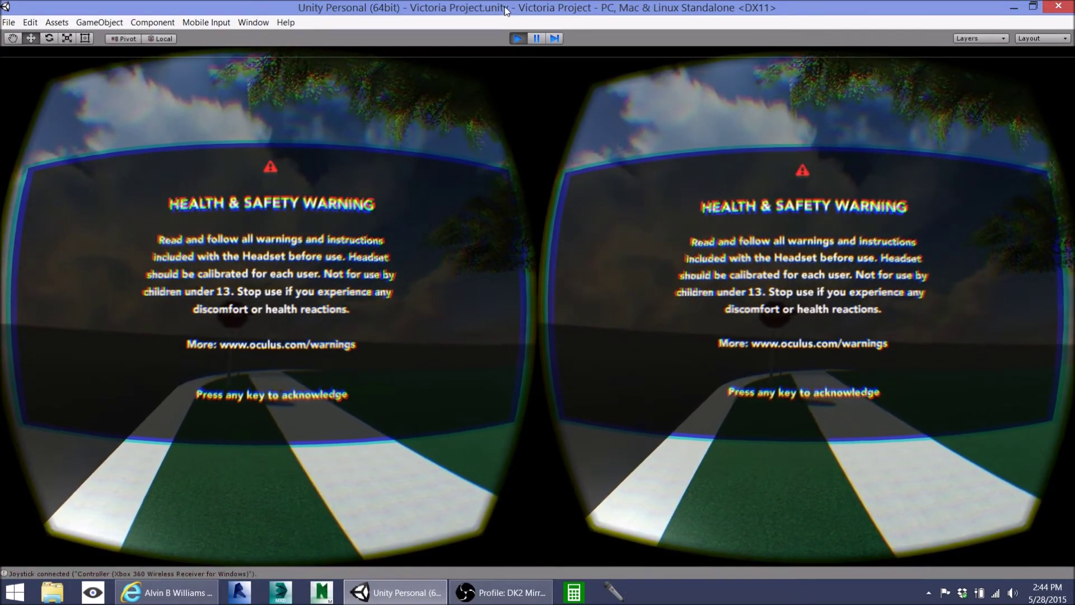
# Press Space to dismiss the headset health and safety warning
pyautogui.press('space')
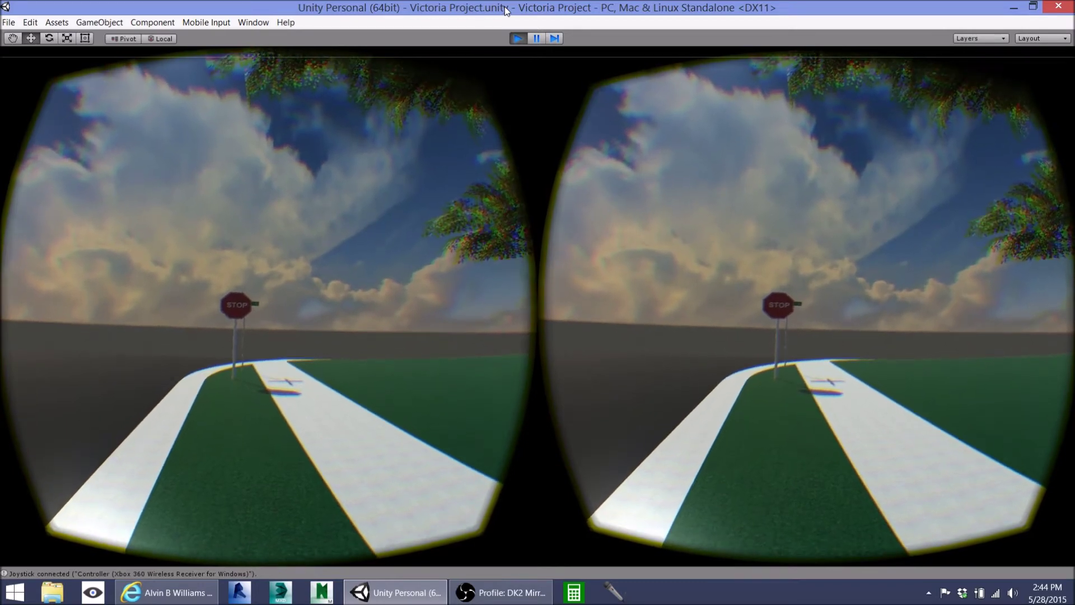